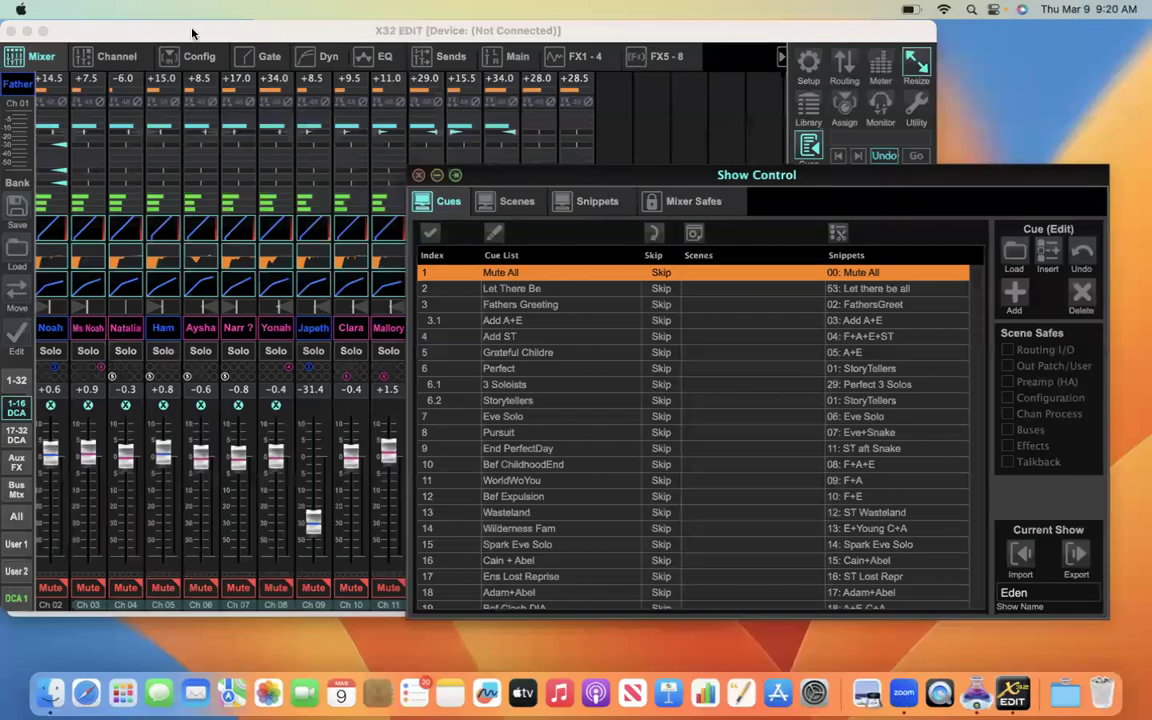
Bring Show Control forward, show its Snippets list and scroll to the actor snippets 81–96
click(192, 33)
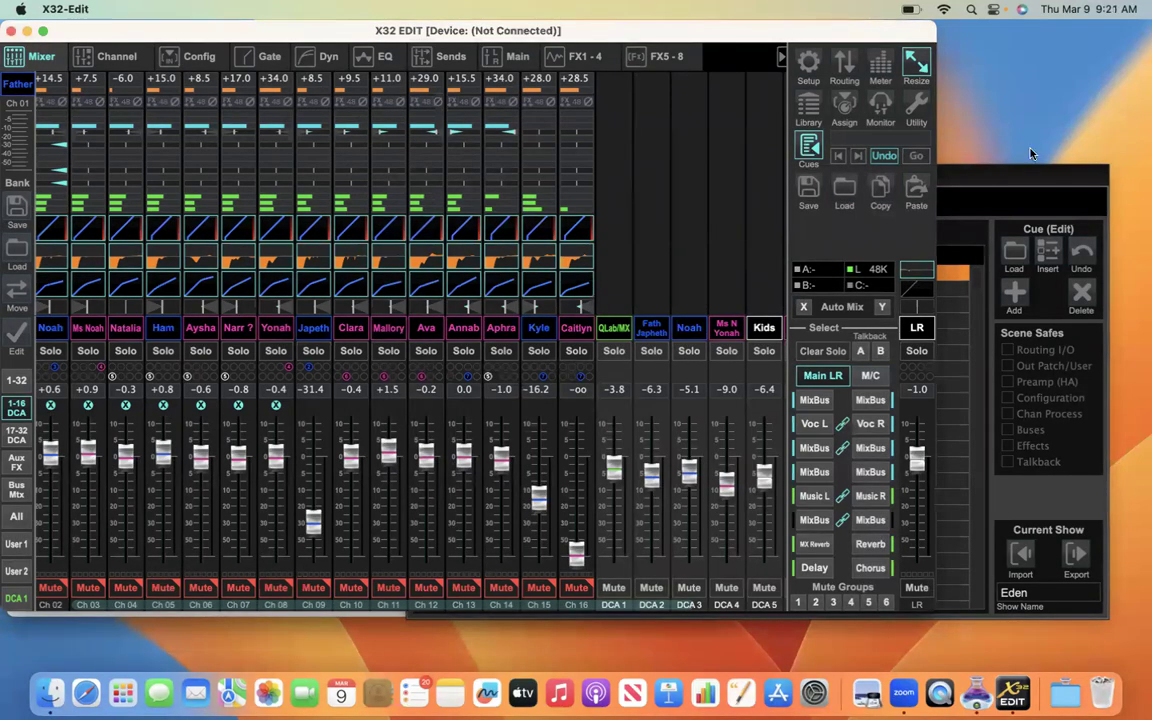
click(1020, 180)
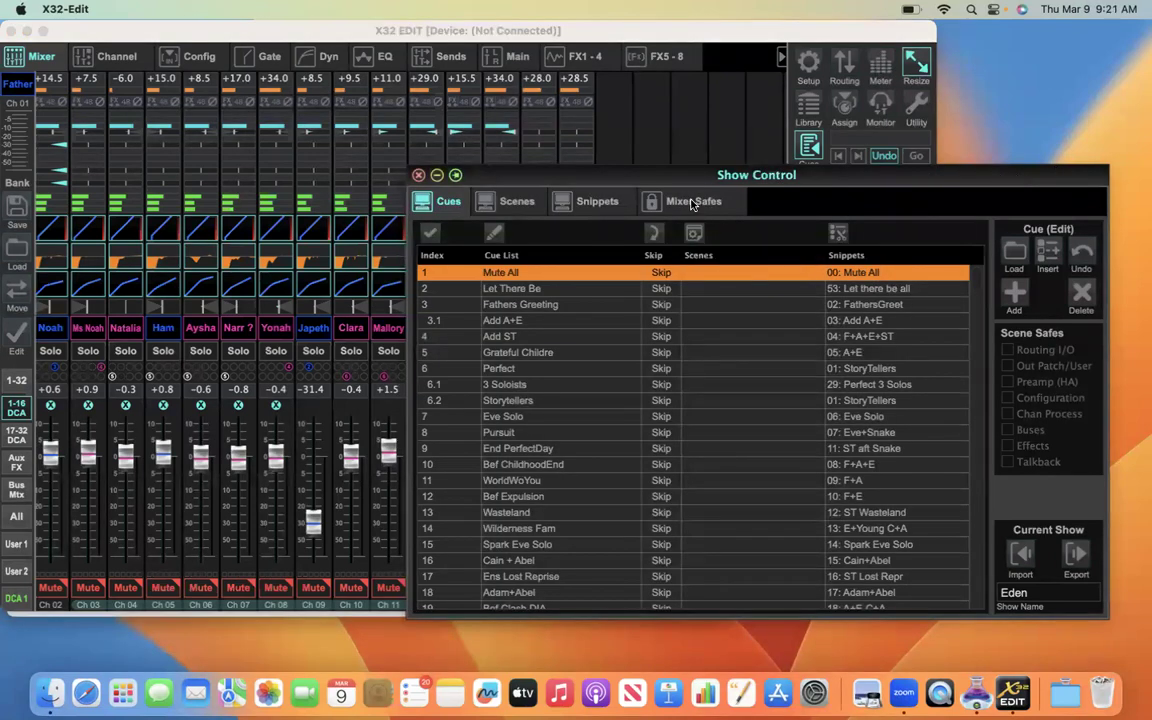
click(603, 205)
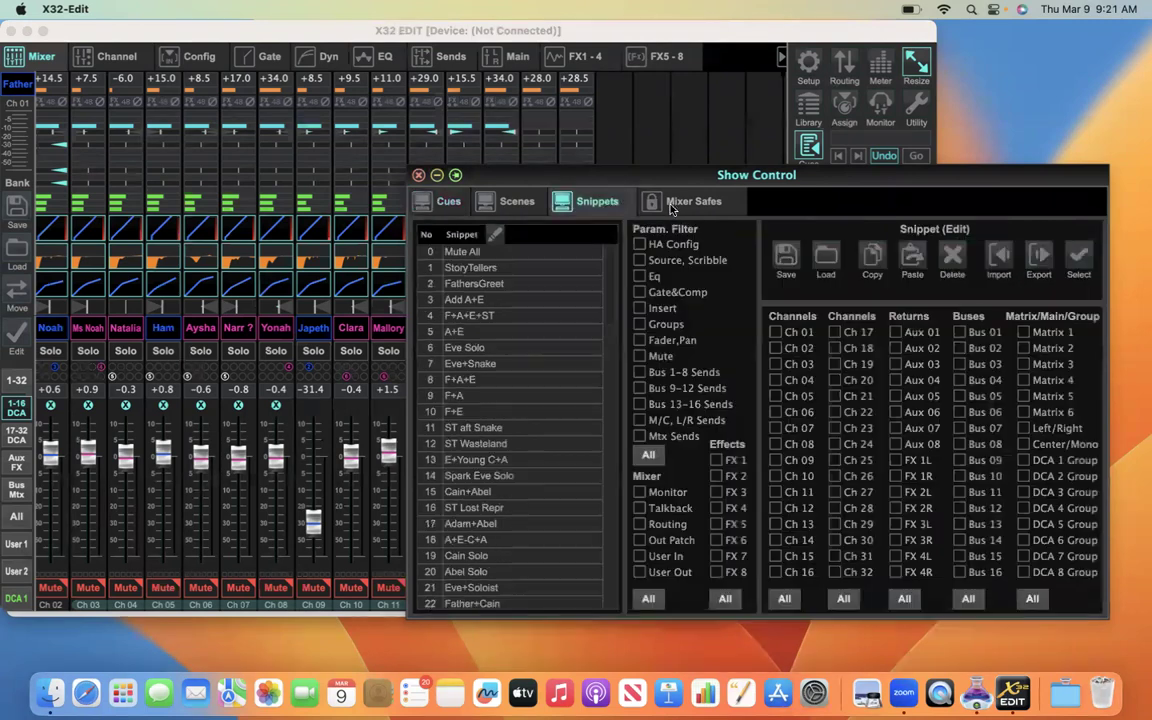
scroll(555, 400, down, 10)
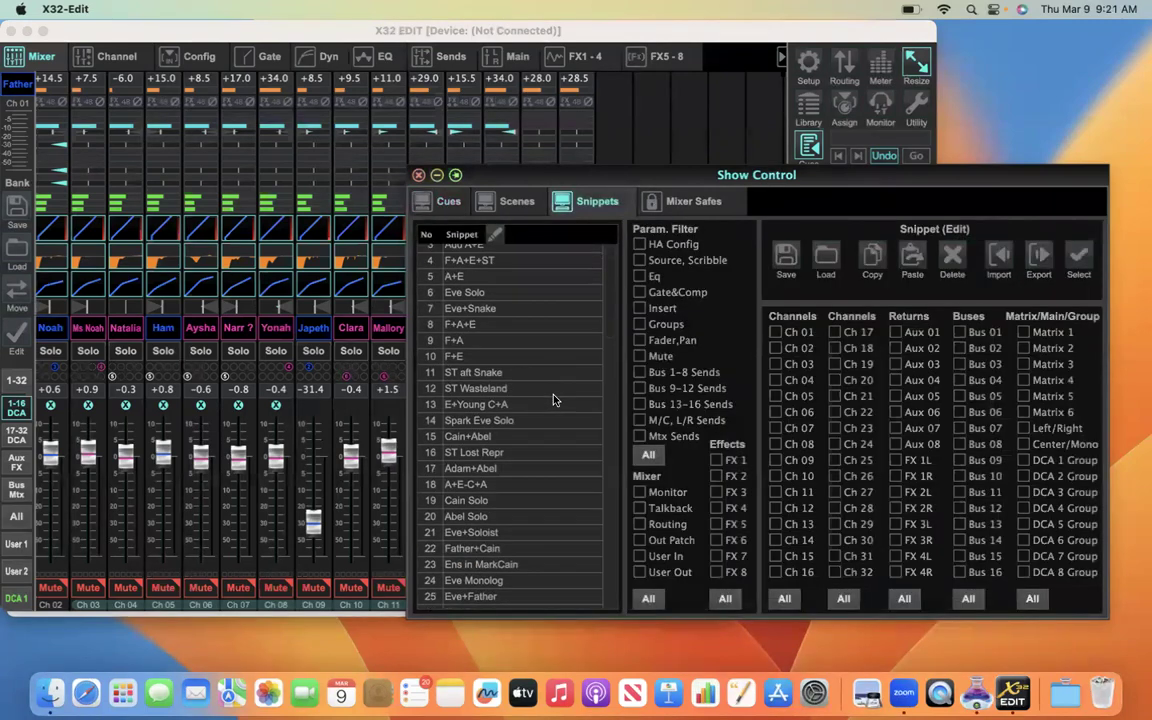
scroll(555, 400, down, 12)
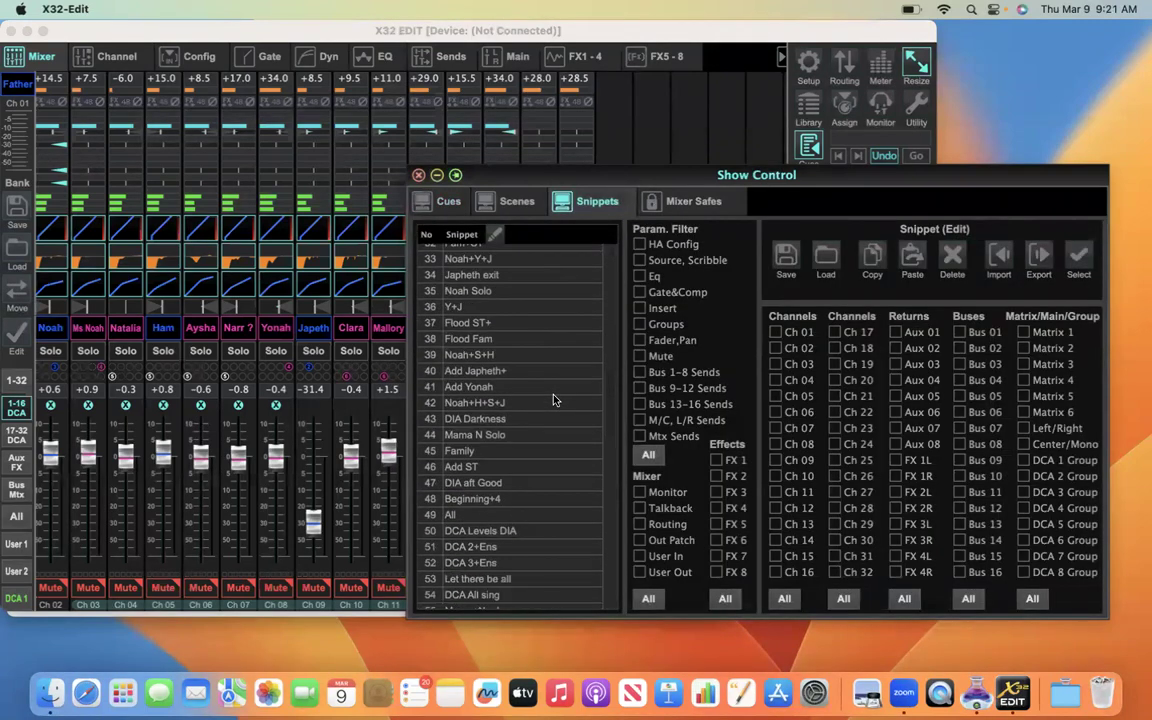
scroll(555, 400, down, 3)
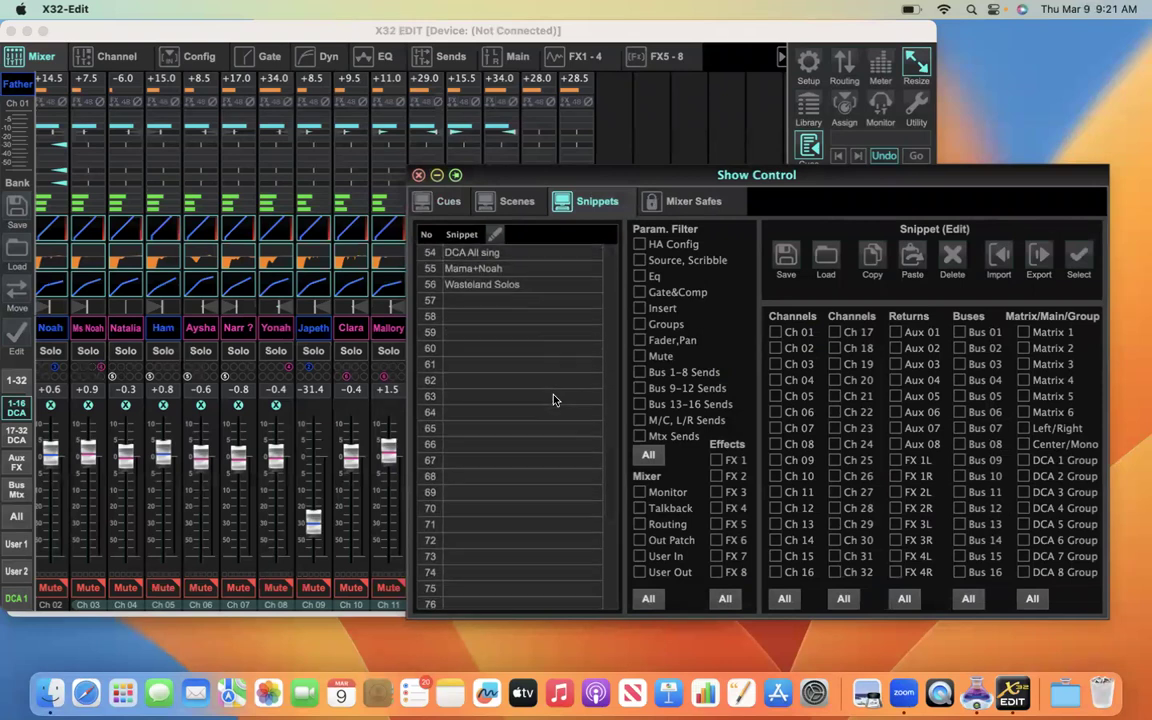
scroll(555, 400, down, 3)
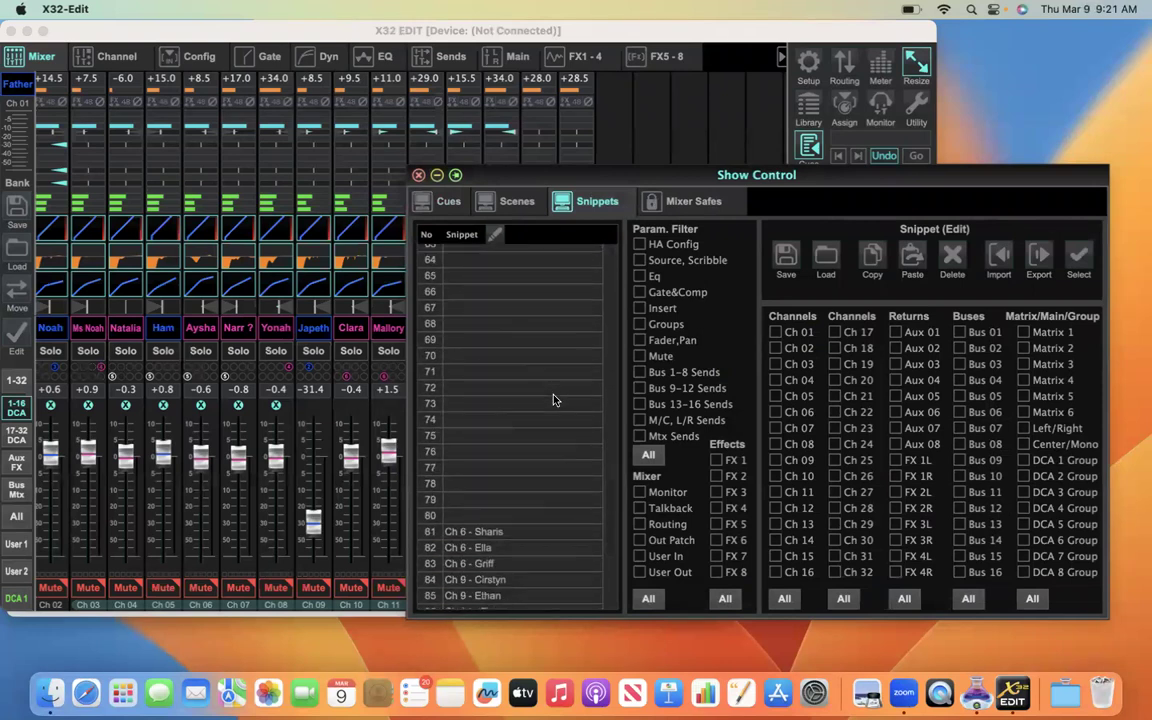
scroll(555, 400, down, 4)
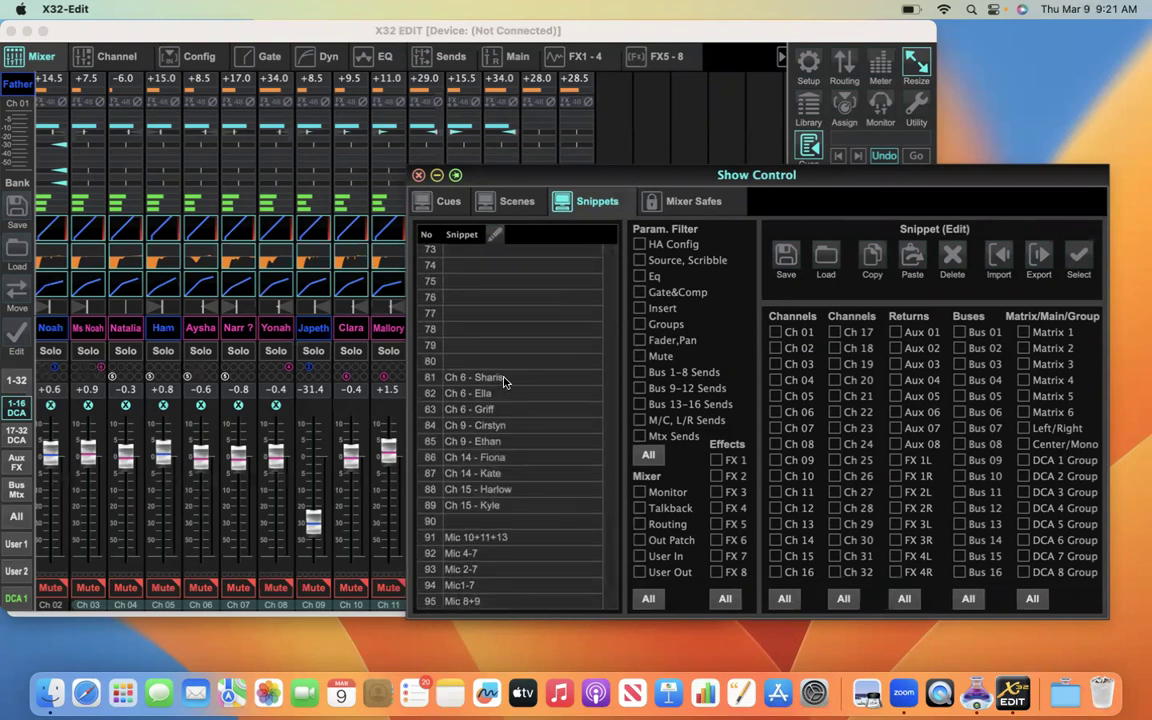
scroll(515, 440, down, 1)
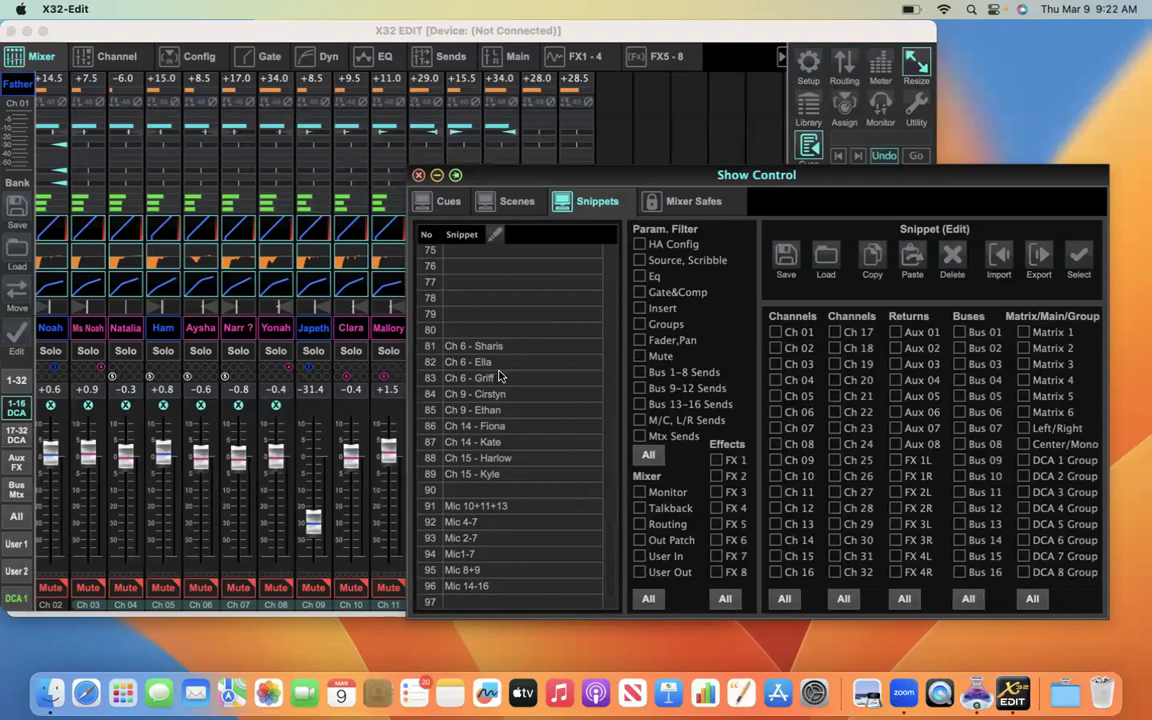
Select snippet 81, Ch 6 - Sharis, to show its HA Config, Eq and Gate&Comp scope on Ch 06
click(497, 347)
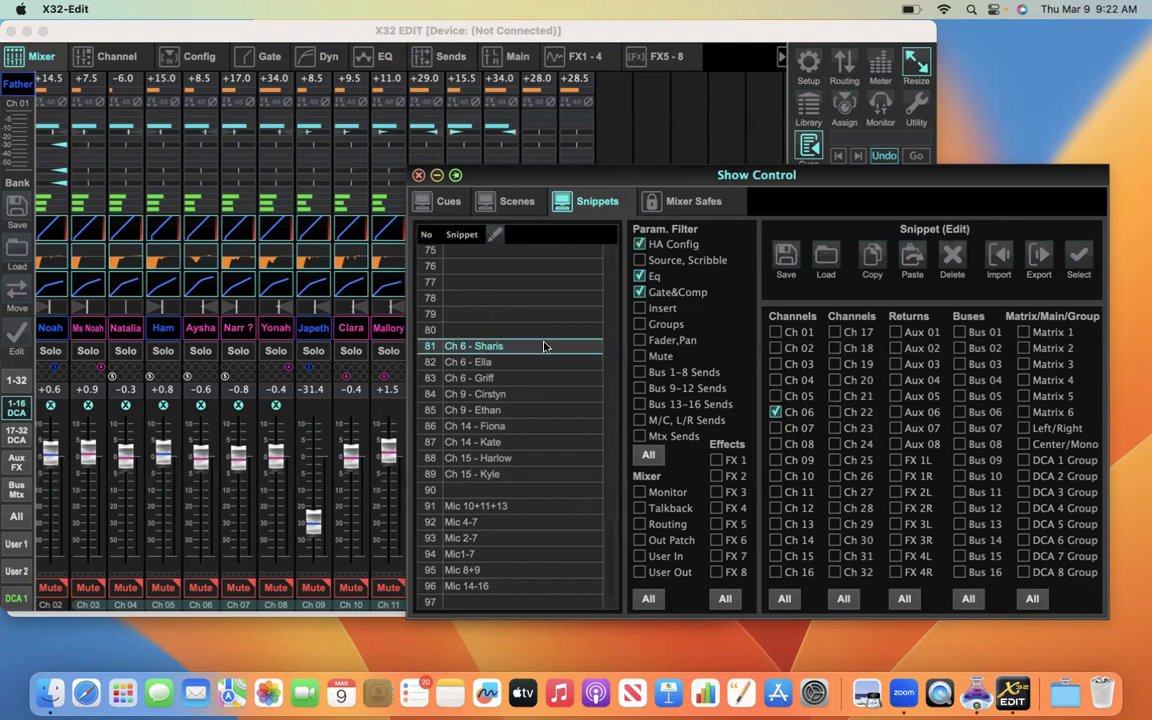
scroll(545, 340, up, 20)
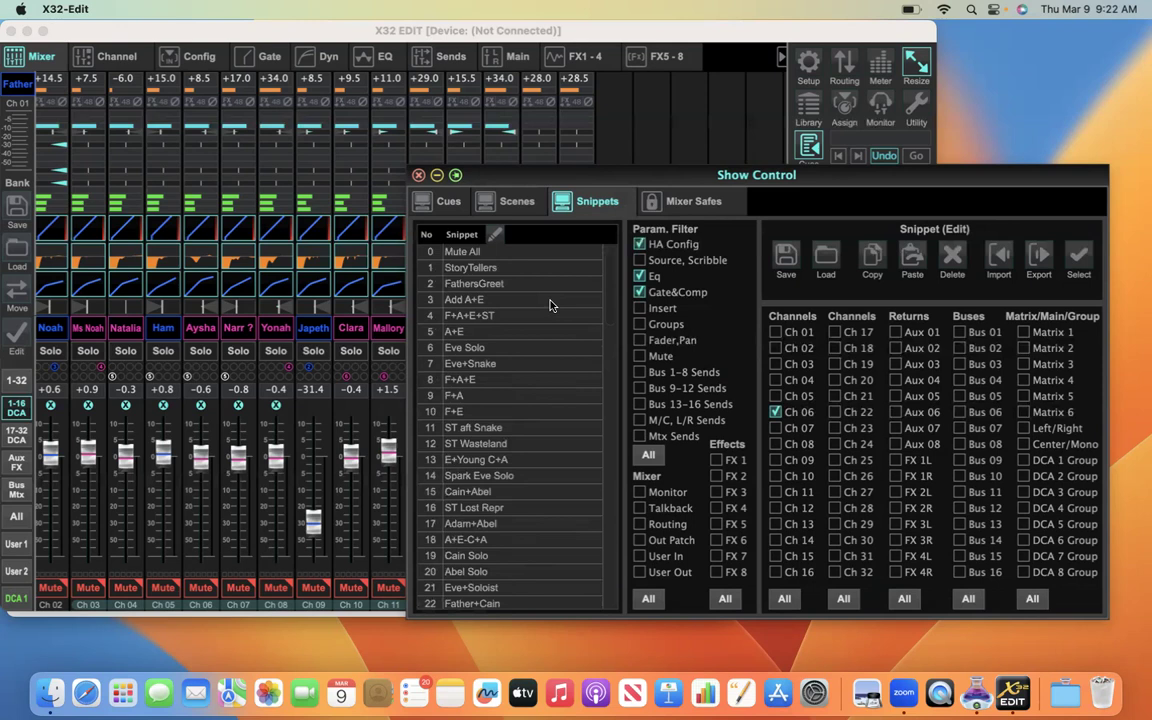
scroll(489, 472, down, 5)
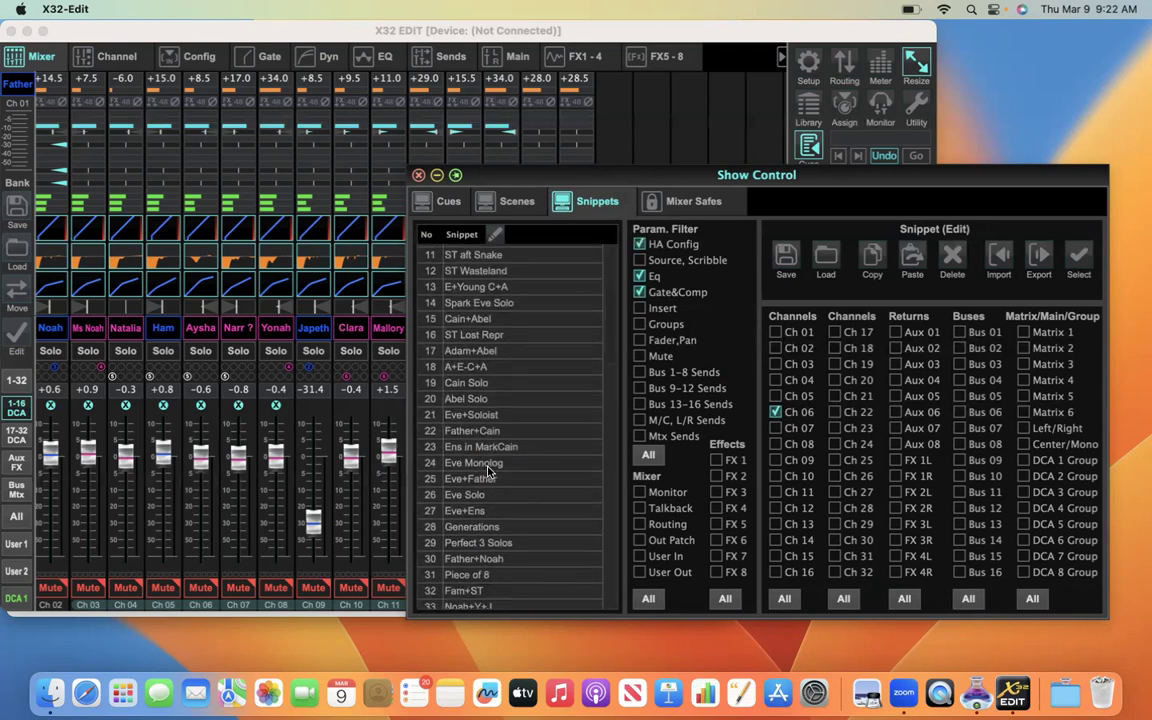
scroll(489, 472, down, 5)
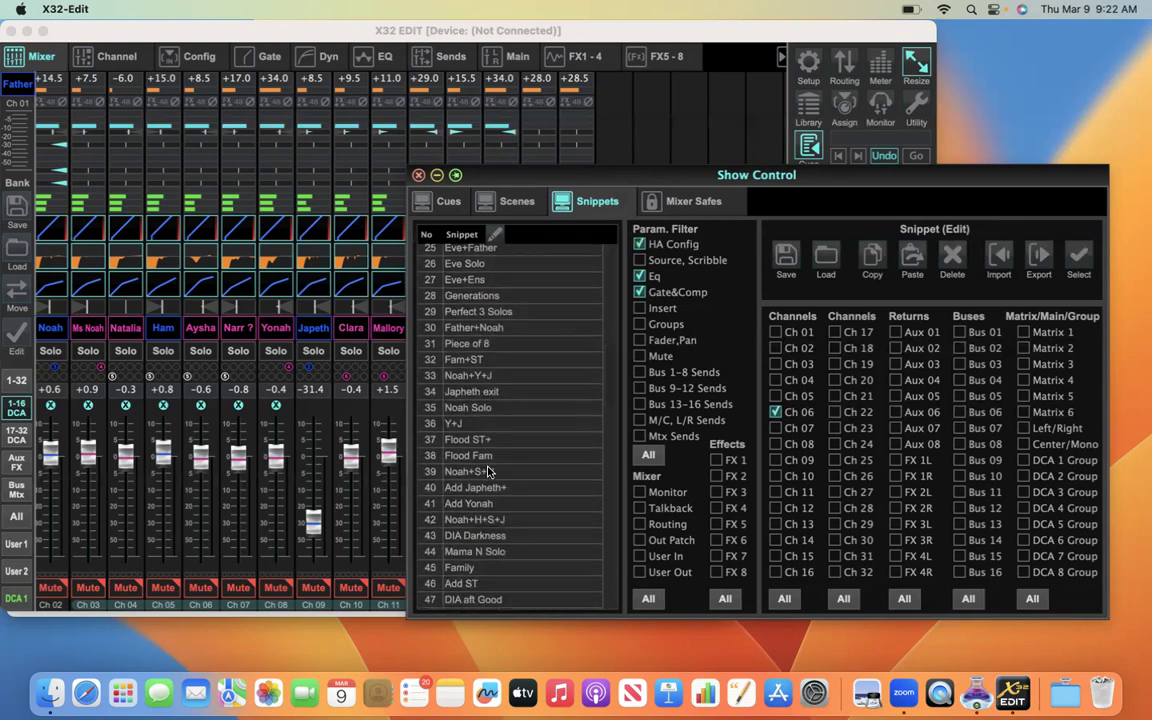
scroll(489, 472, down, 6)
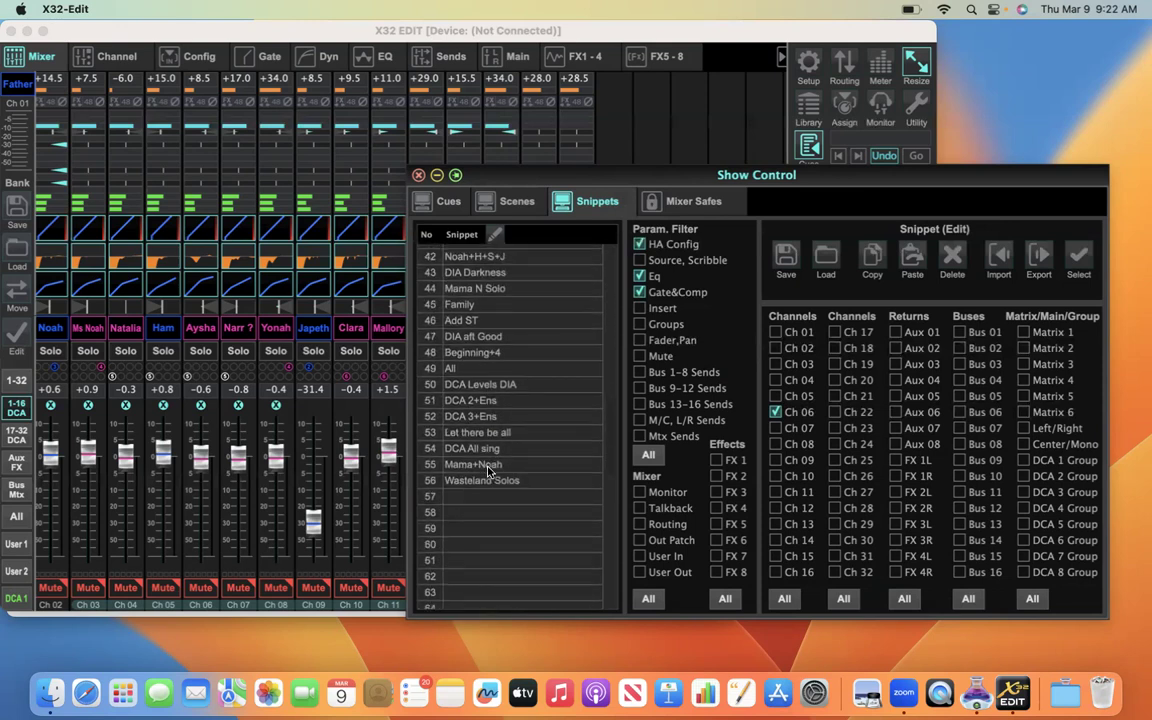
scroll(489, 472, down, 4)
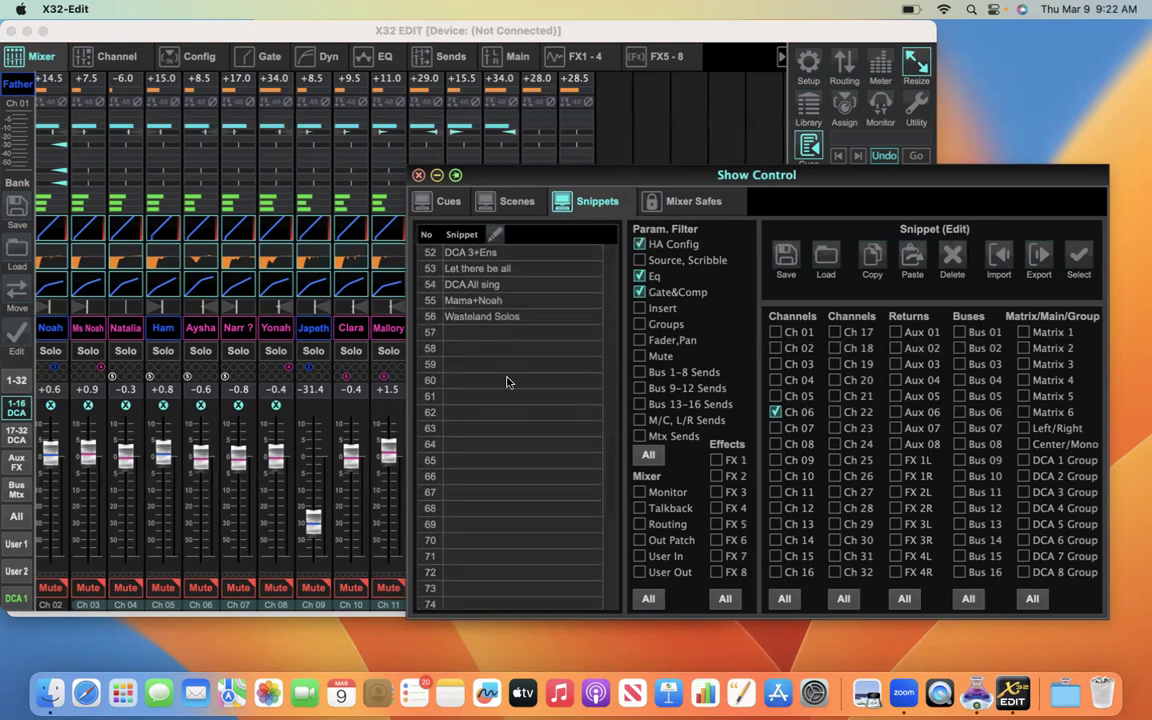
scroll(516, 440, down, 4)
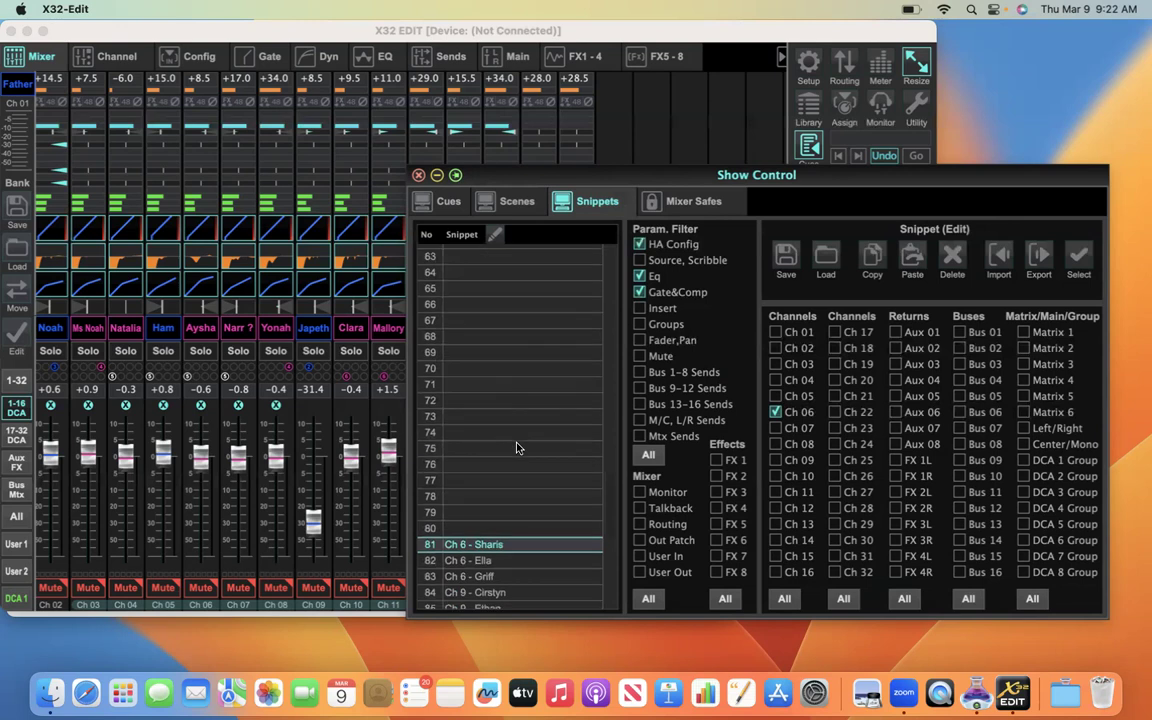
scroll(516, 447, down, 5)
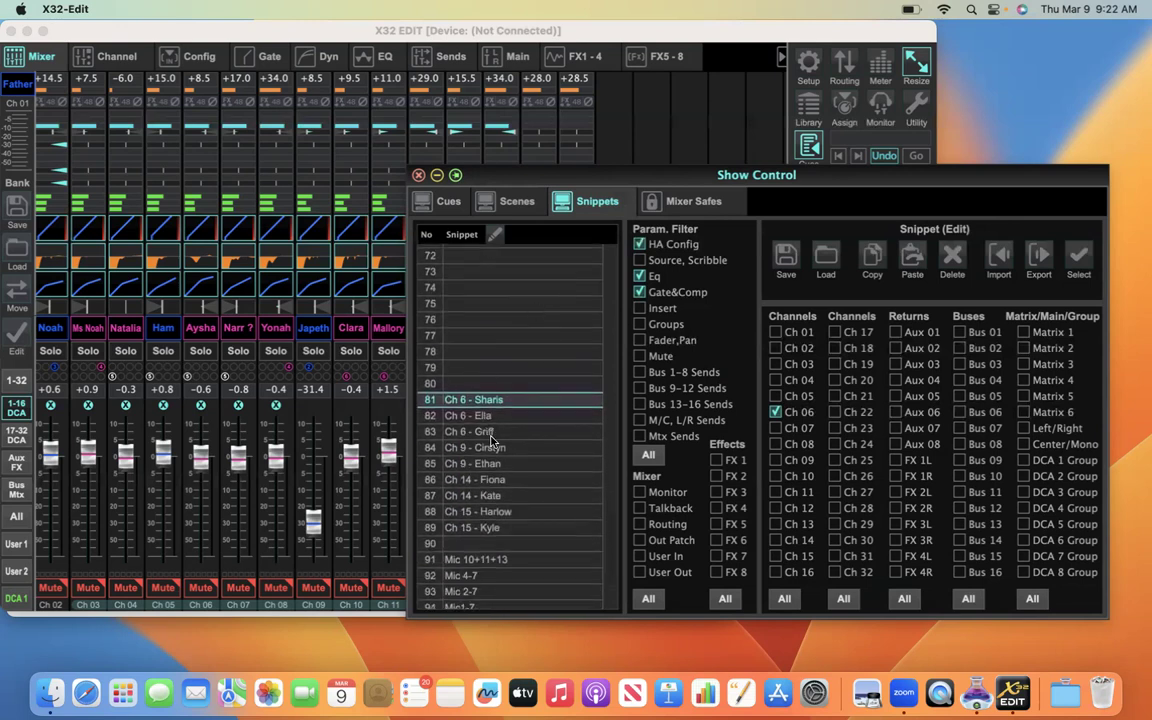
scroll(491, 441, down, 3)
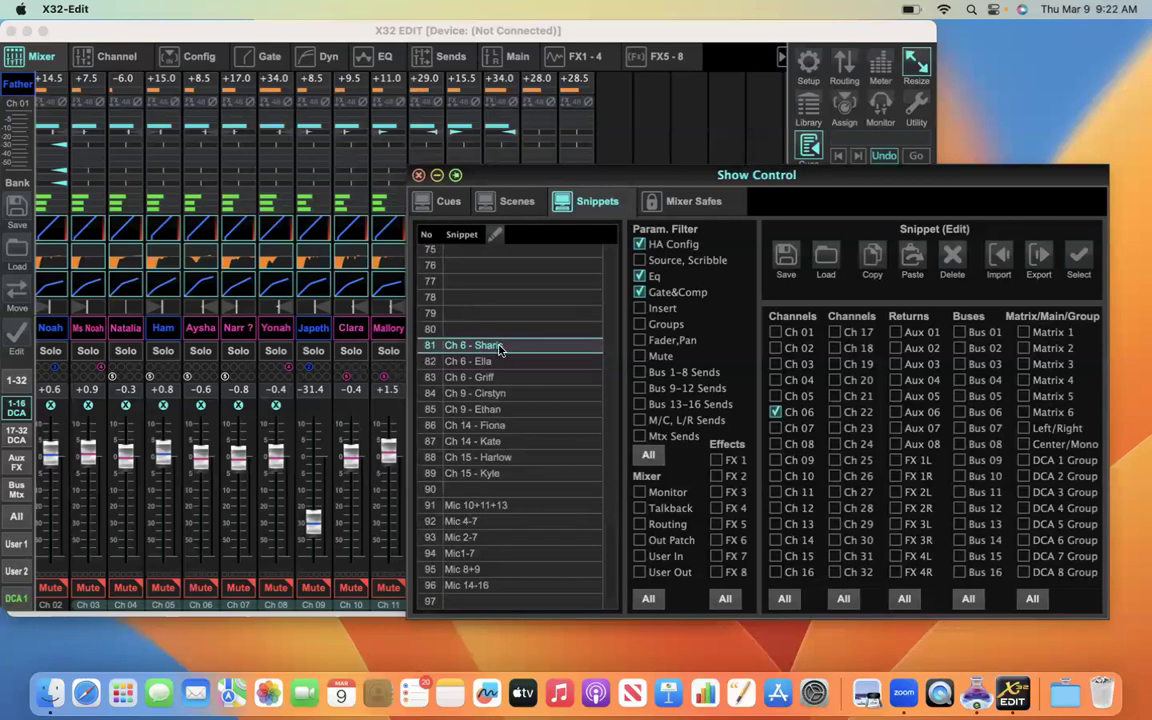
scroll(470, 352, up, 1)
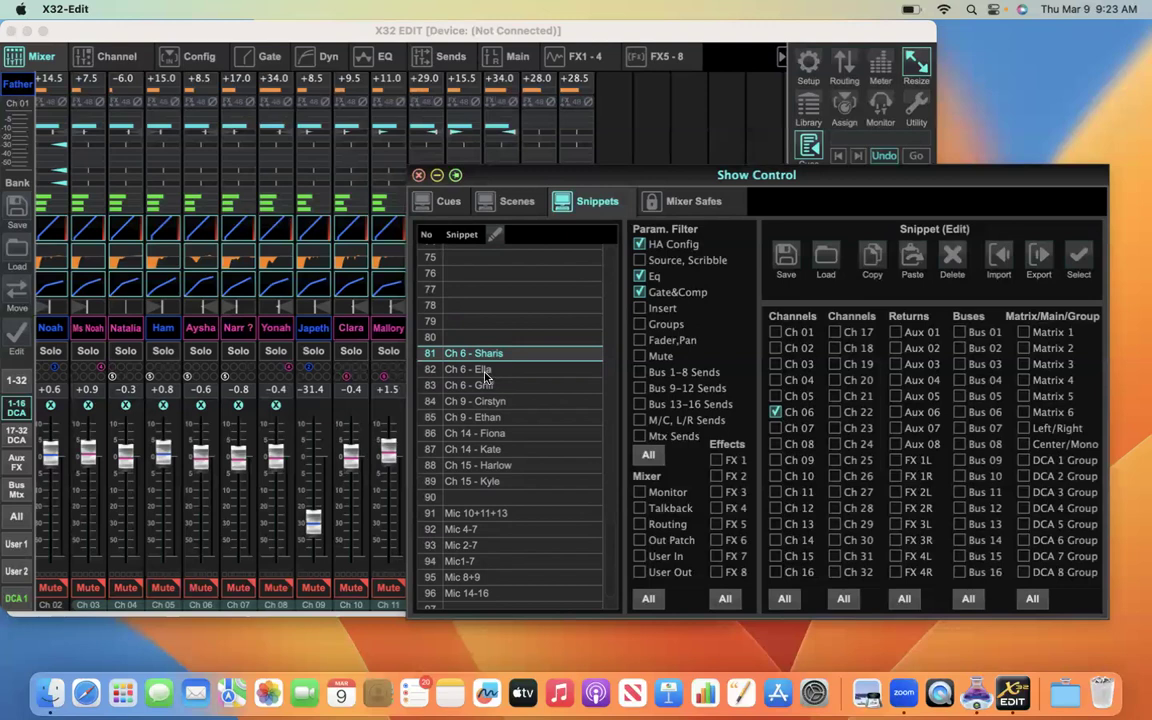
Turn HA Config off and back on in the snippet's stored parameters
scroll(485, 377, up, 1)
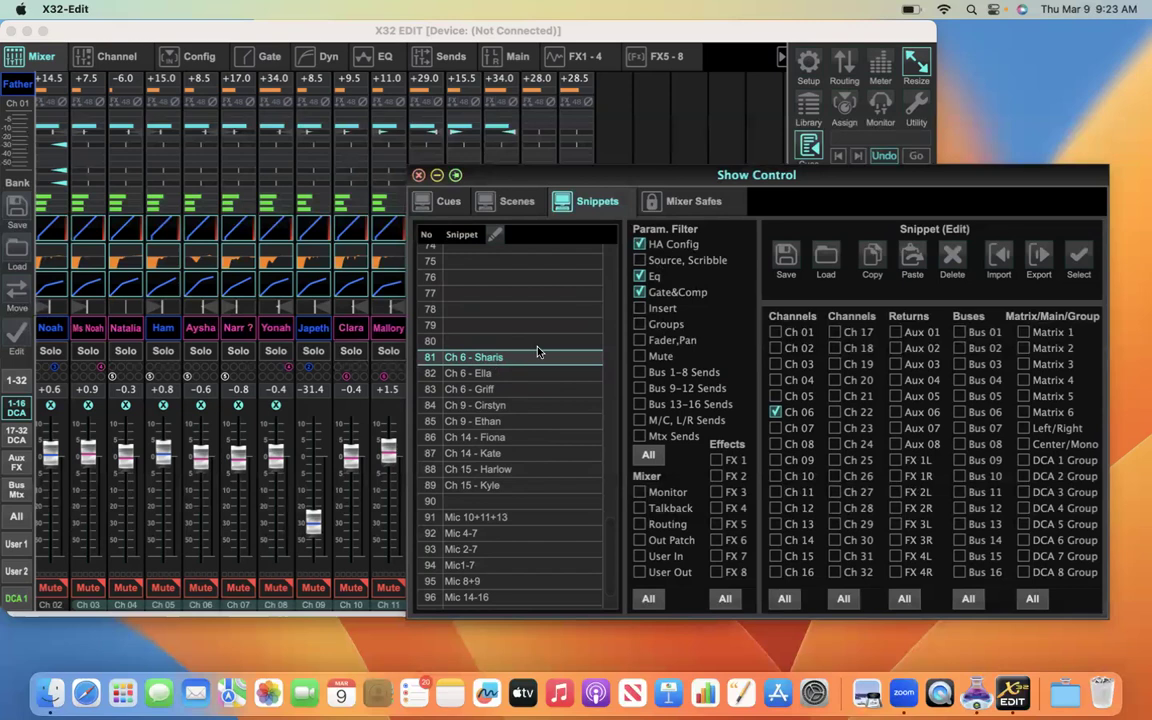
click(638, 245)
click(640, 246)
Step through snippets Ch 6 - Ella and Ch 6 - Griff, ending on 84, Ch 9 - Cirstyn
click(472, 374)
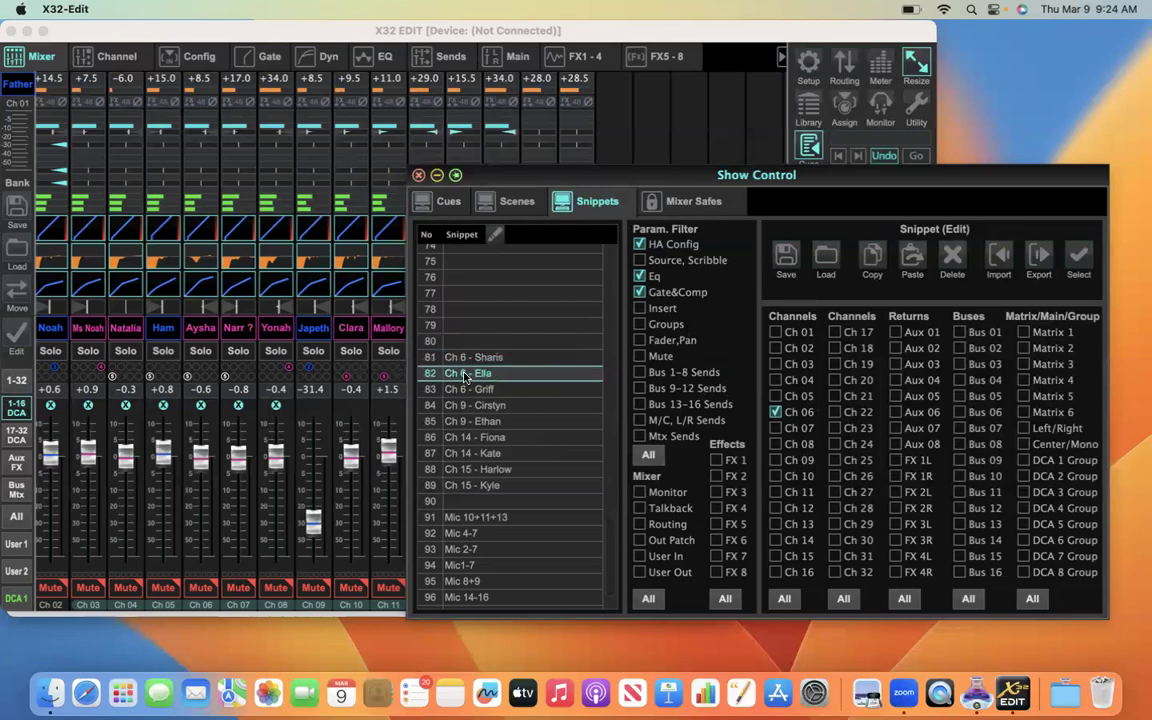
click(473, 390)
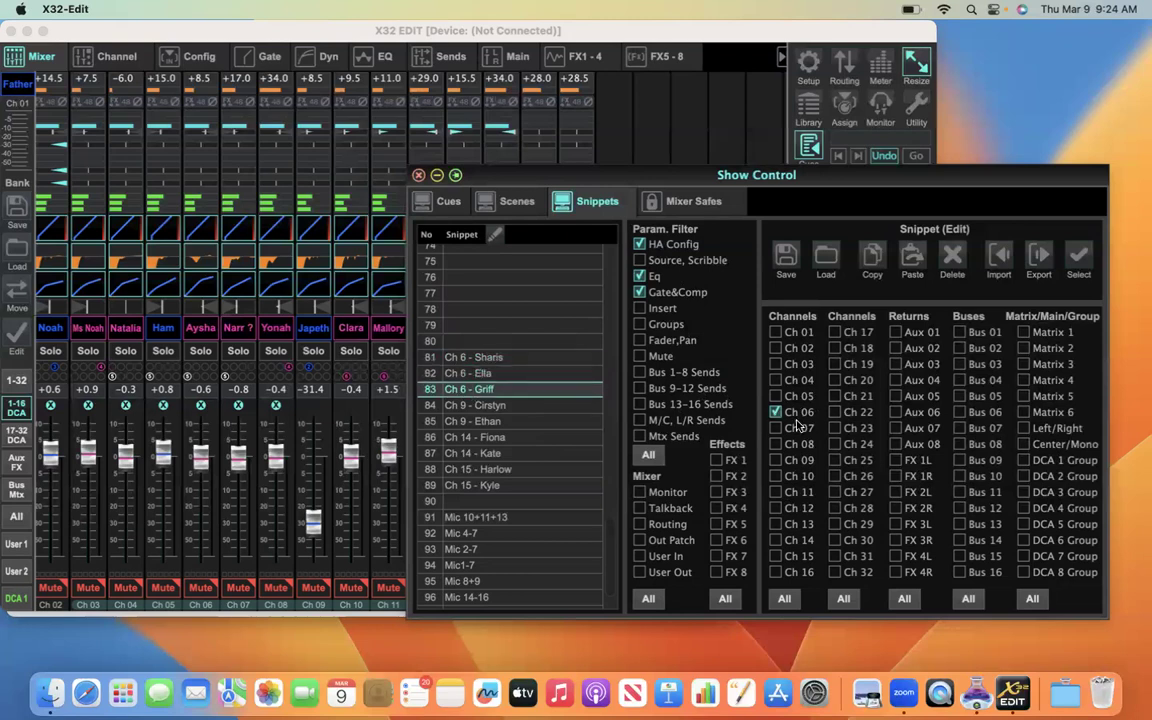
click(481, 407)
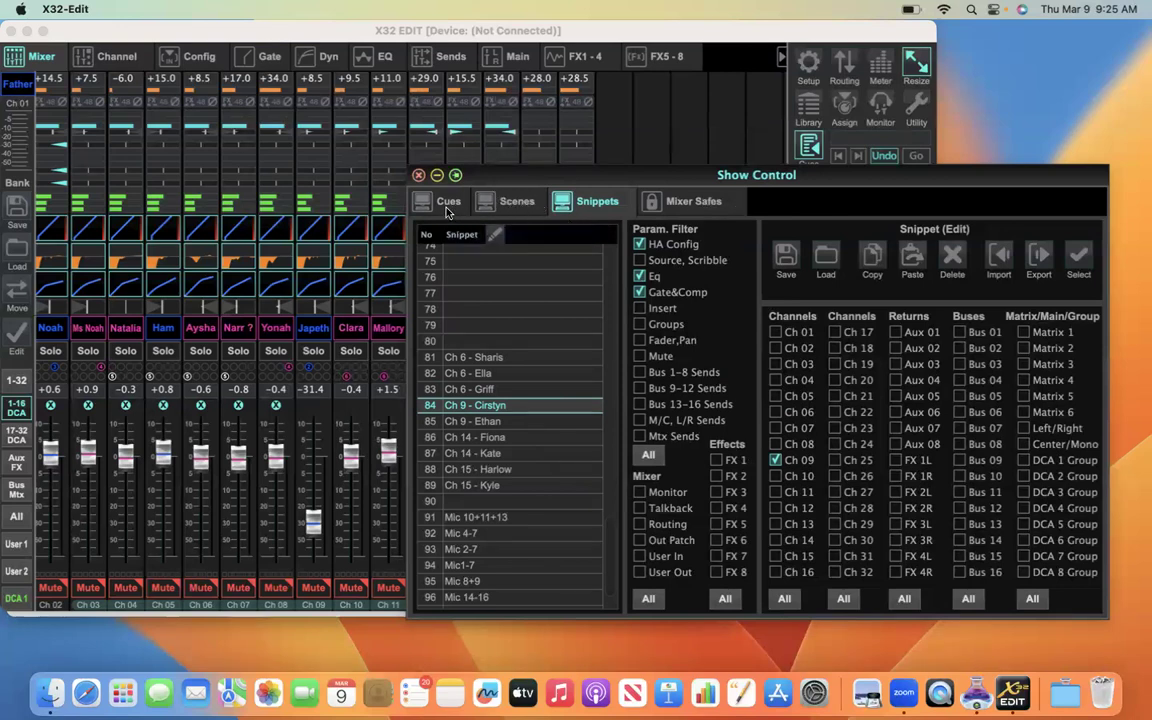
click(449, 203)
click(587, 205)
Load snippet 82, Ch 6 - Ella, then save and confirm overwriting it with current settings
click(489, 377)
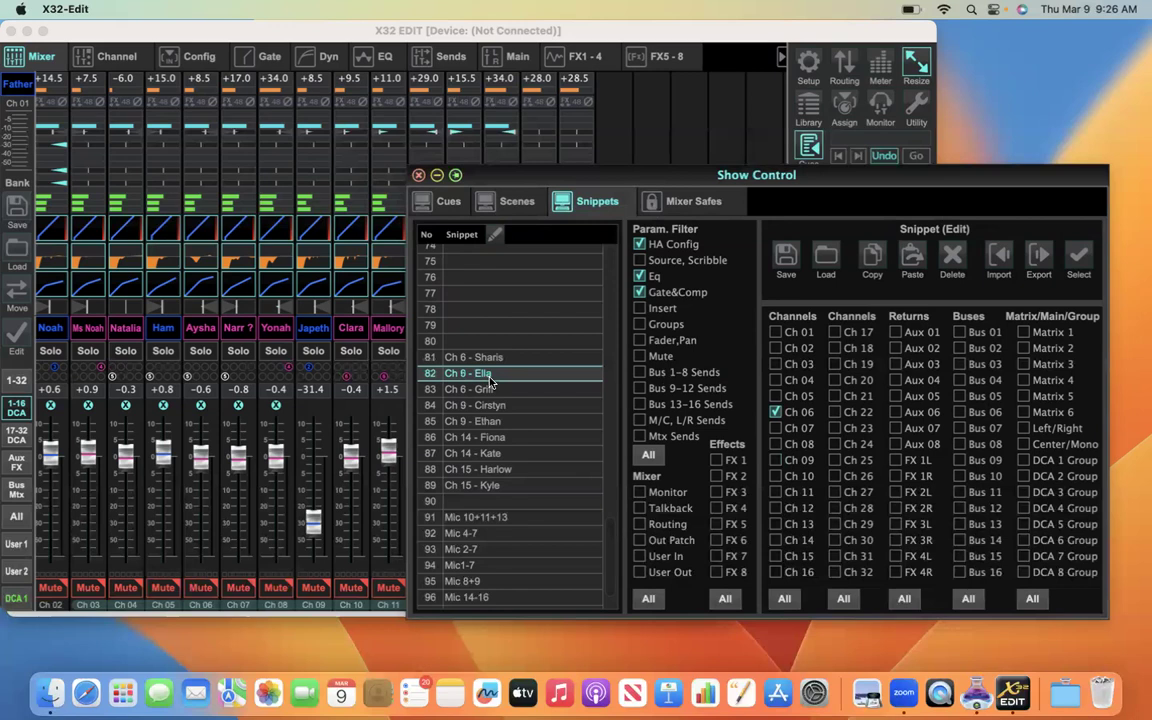
double_click(490, 381)
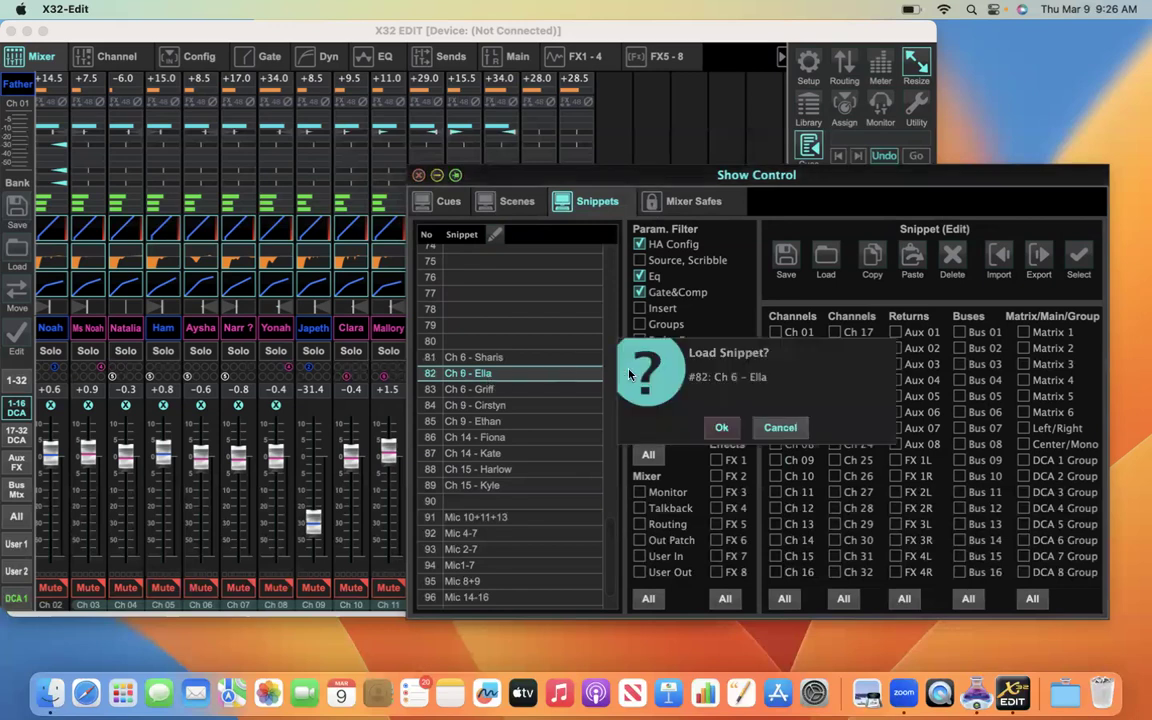
click(719, 428)
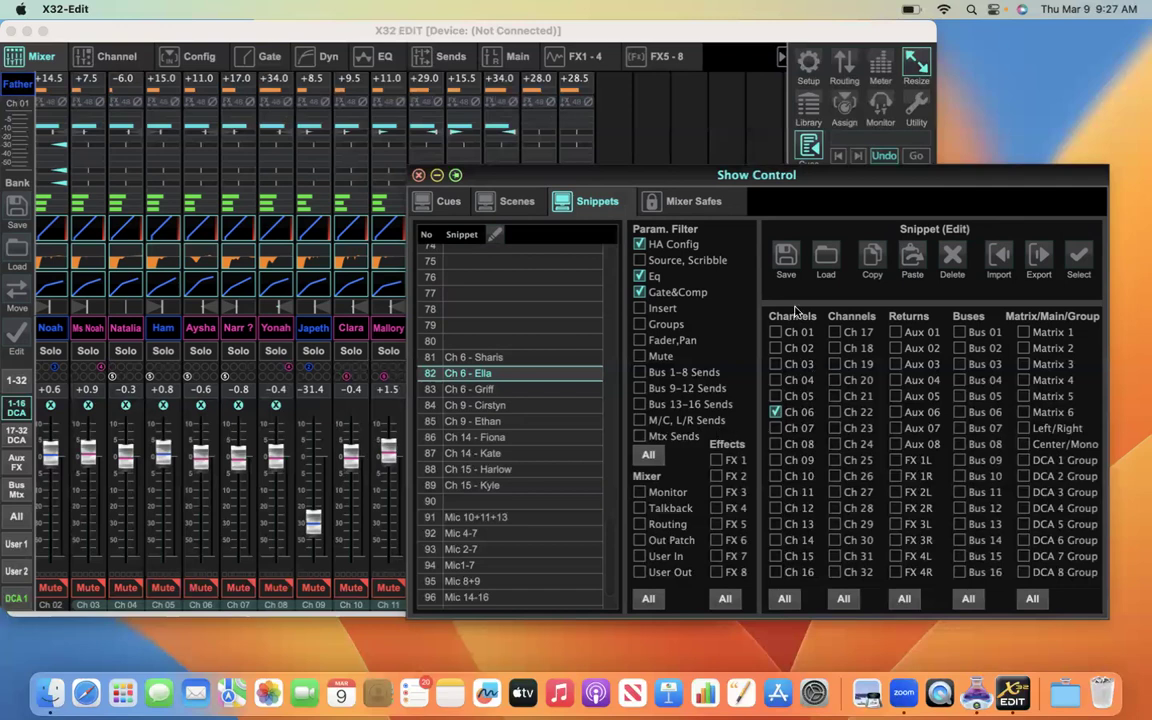
click(787, 262)
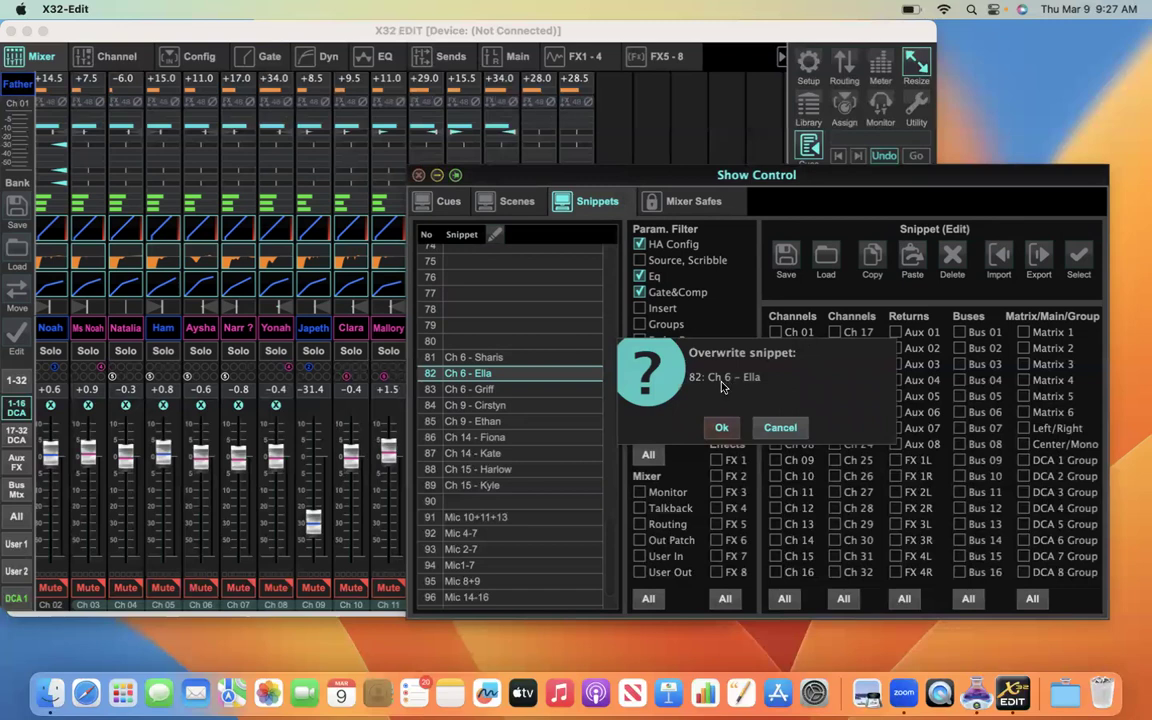
click(721, 427)
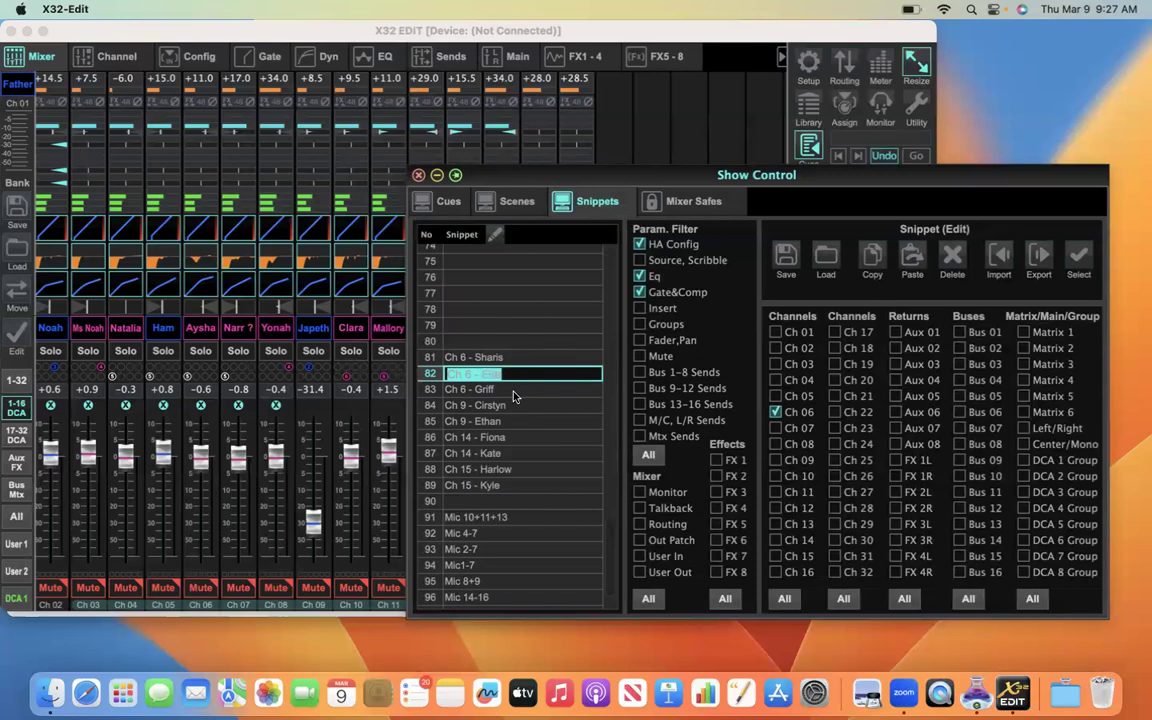
Load snippet 83, Ch 6 - Griff, then save and confirm overwriting it with current settings
click(491, 391)
double_click(491, 391)
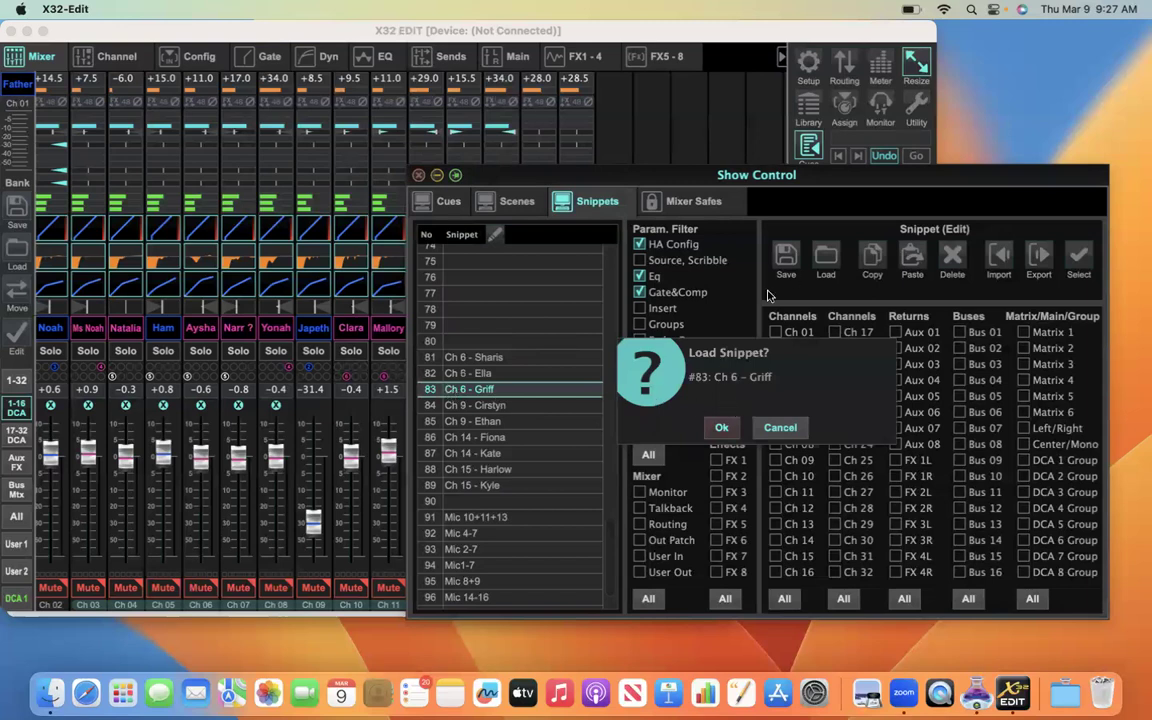
click(720, 429)
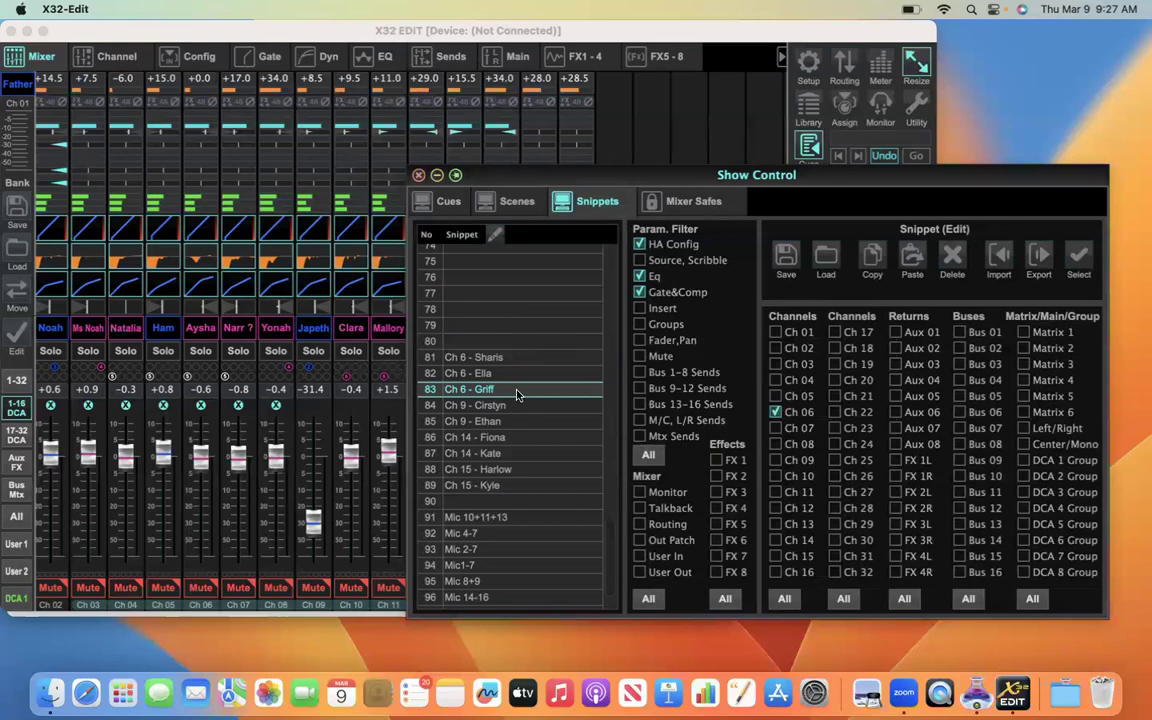
click(787, 260)
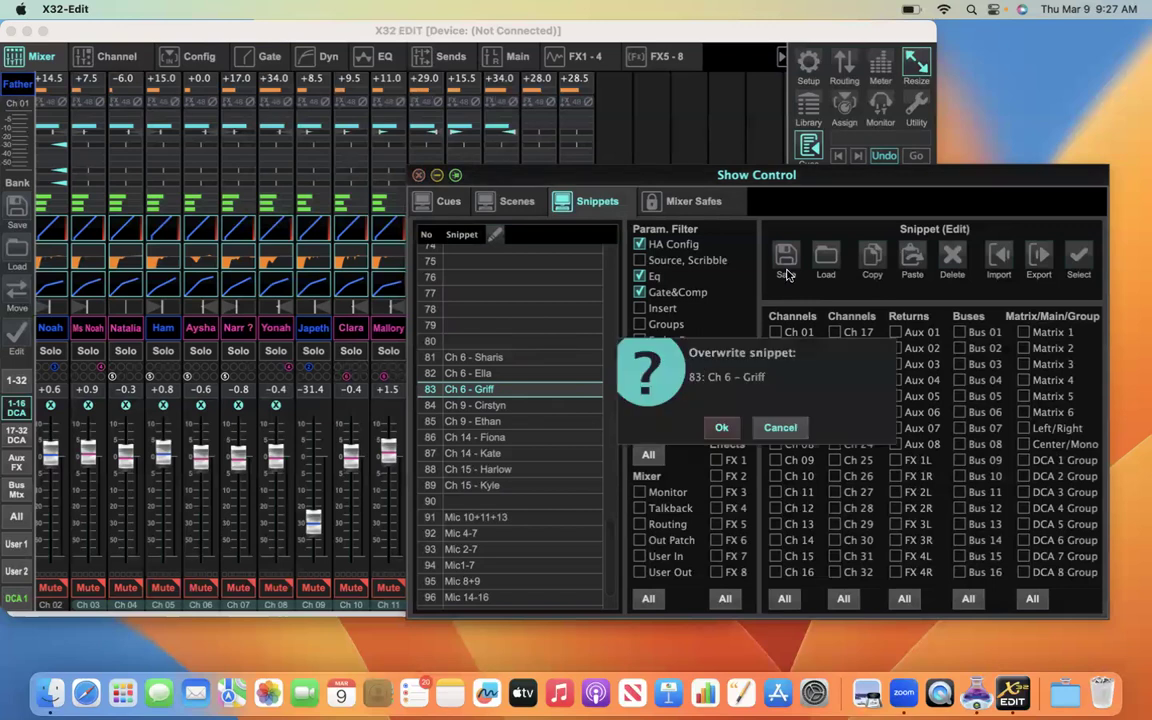
click(721, 428)
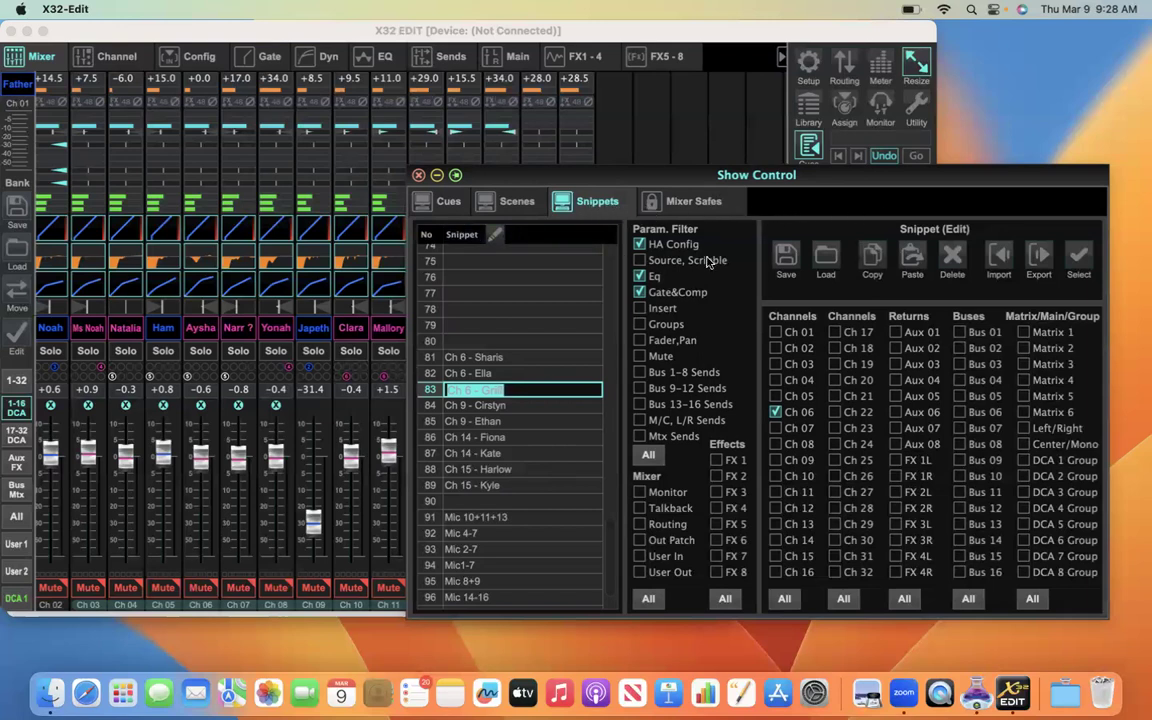
Keep snippet 83's name unchanged, then load snippet 81, Ch 6 - Sharis, confirming twice
key(Return)
scroll(476, 337, down, 2)
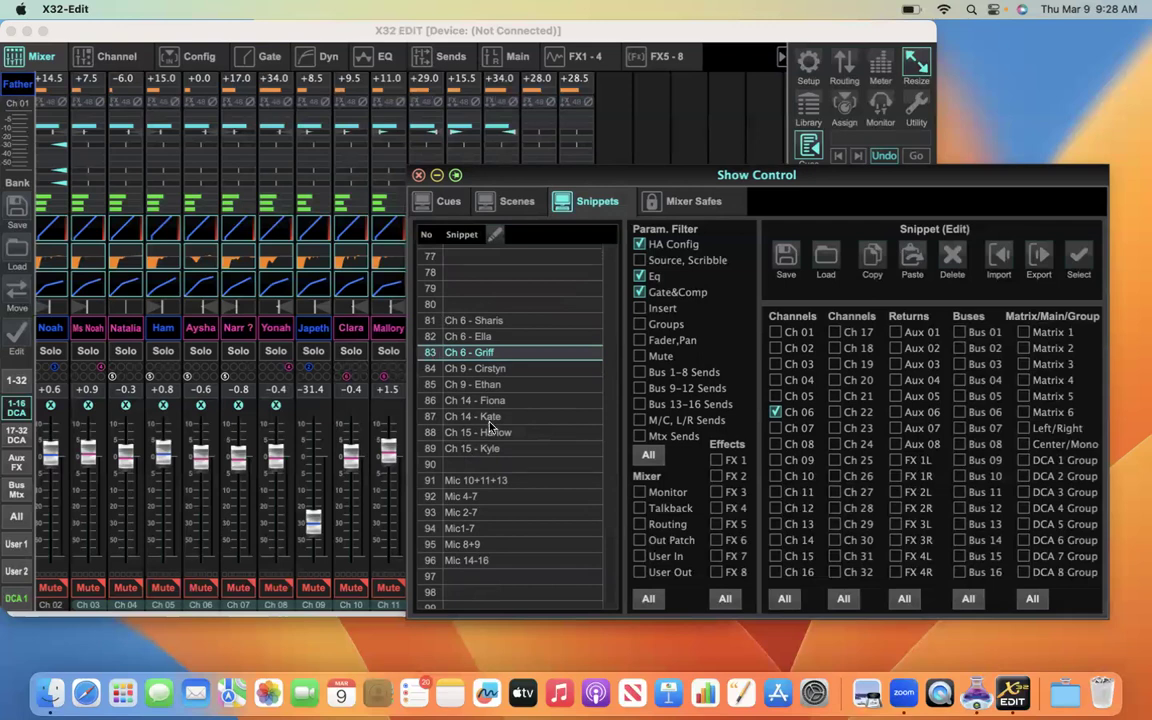
double_click(477, 322)
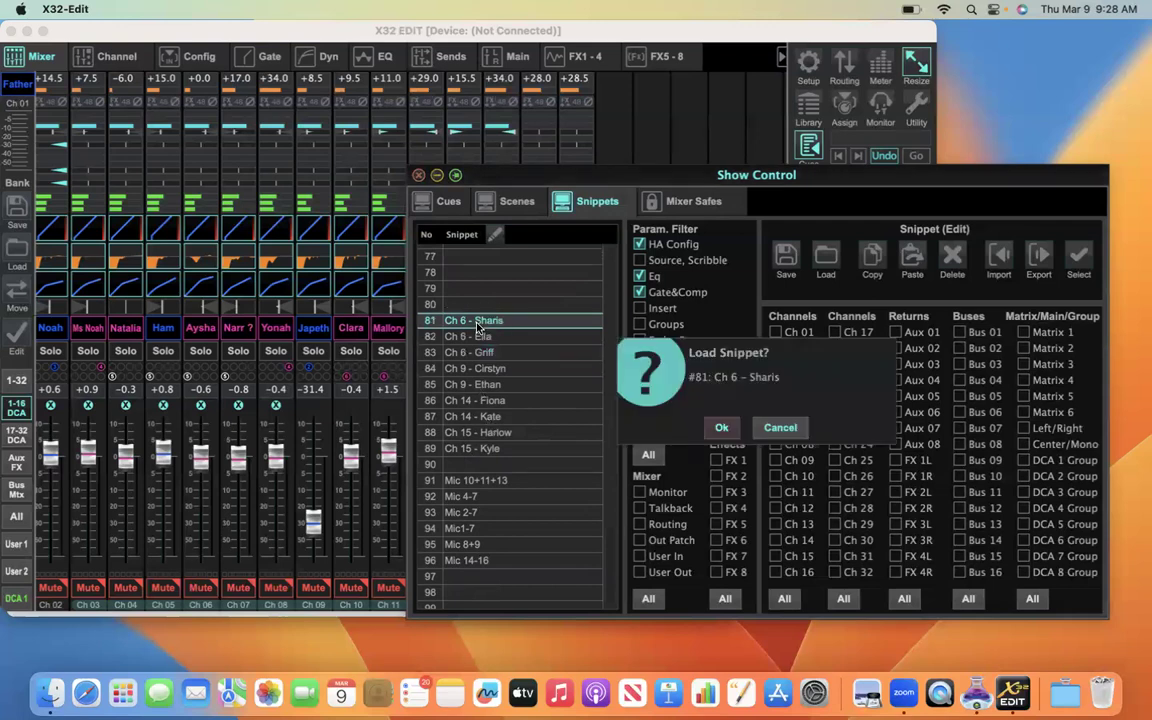
click(721, 430)
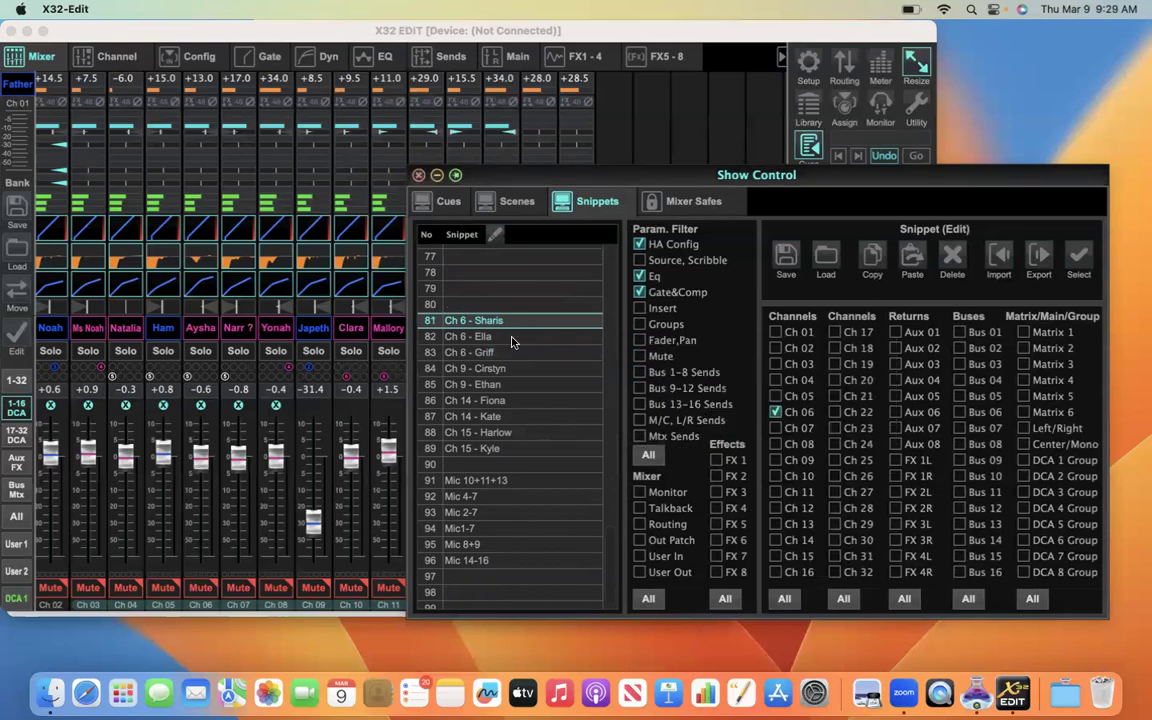
double_click(462, 322)
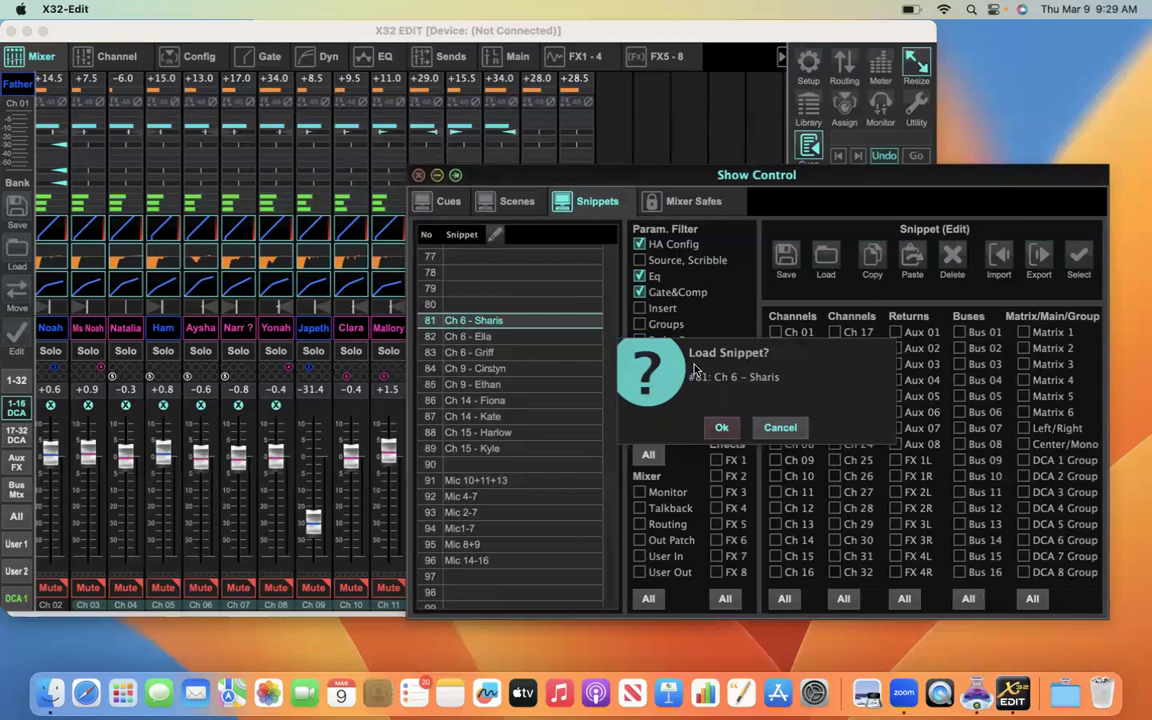
click(721, 427)
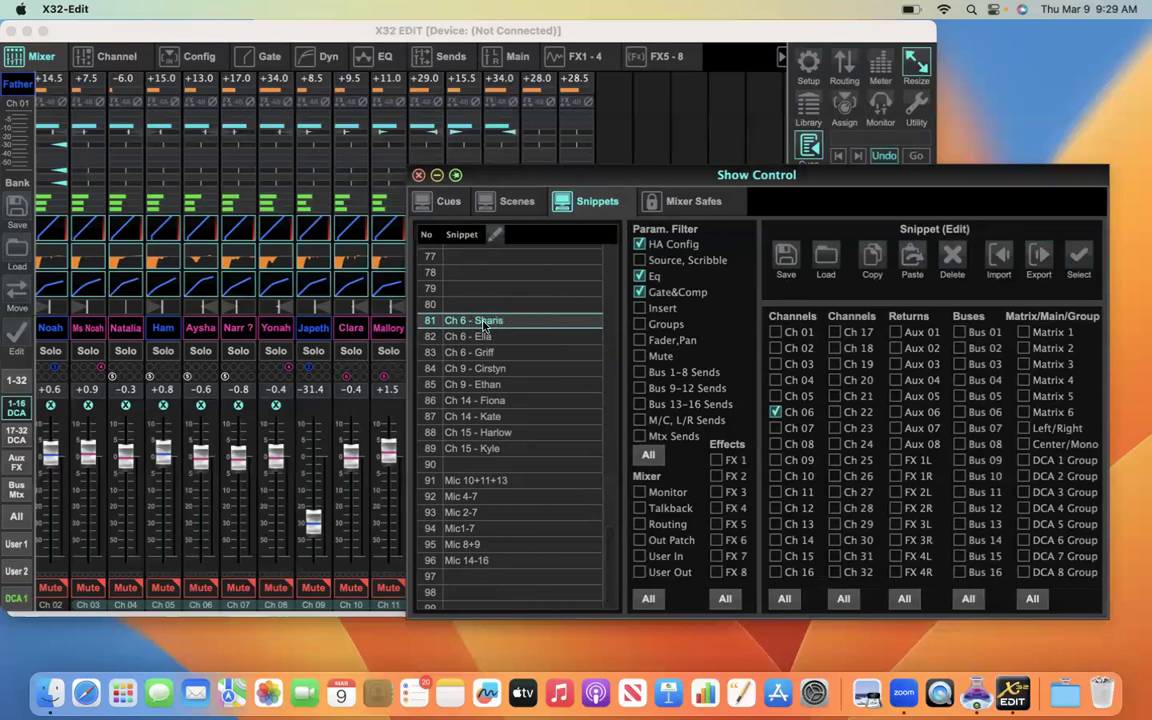
Overwrite snippet 81 with the current settings and close its name edit
click(786, 256)
click(721, 427)
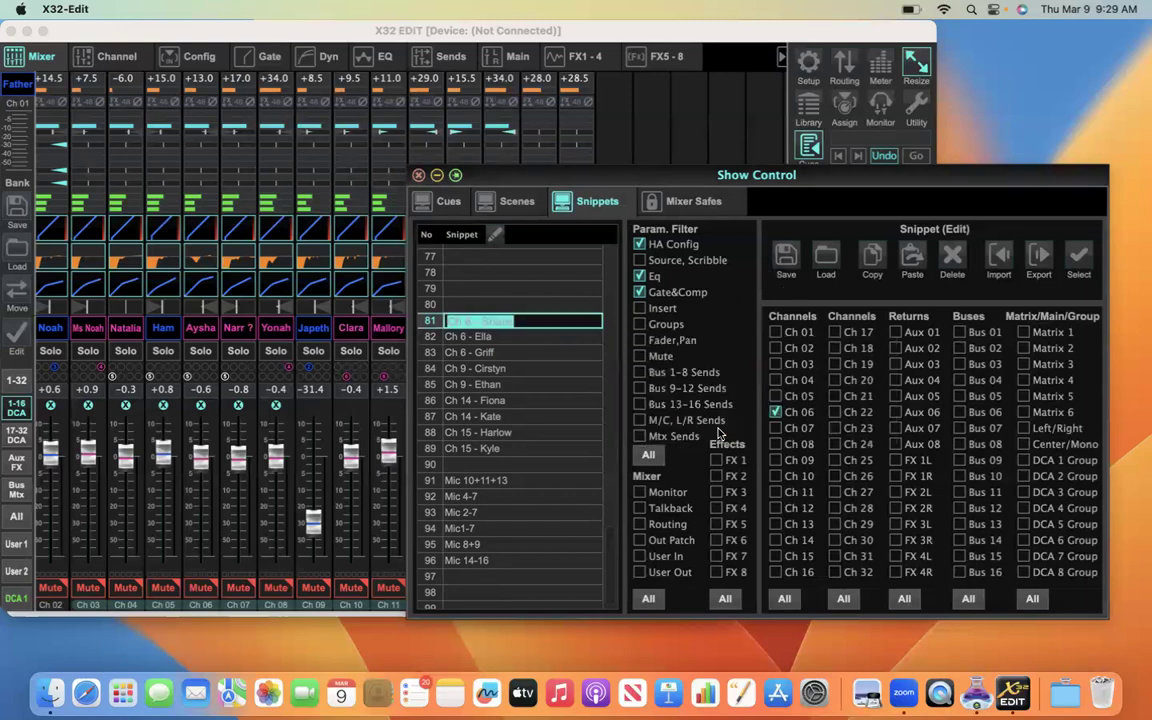
click(527, 337)
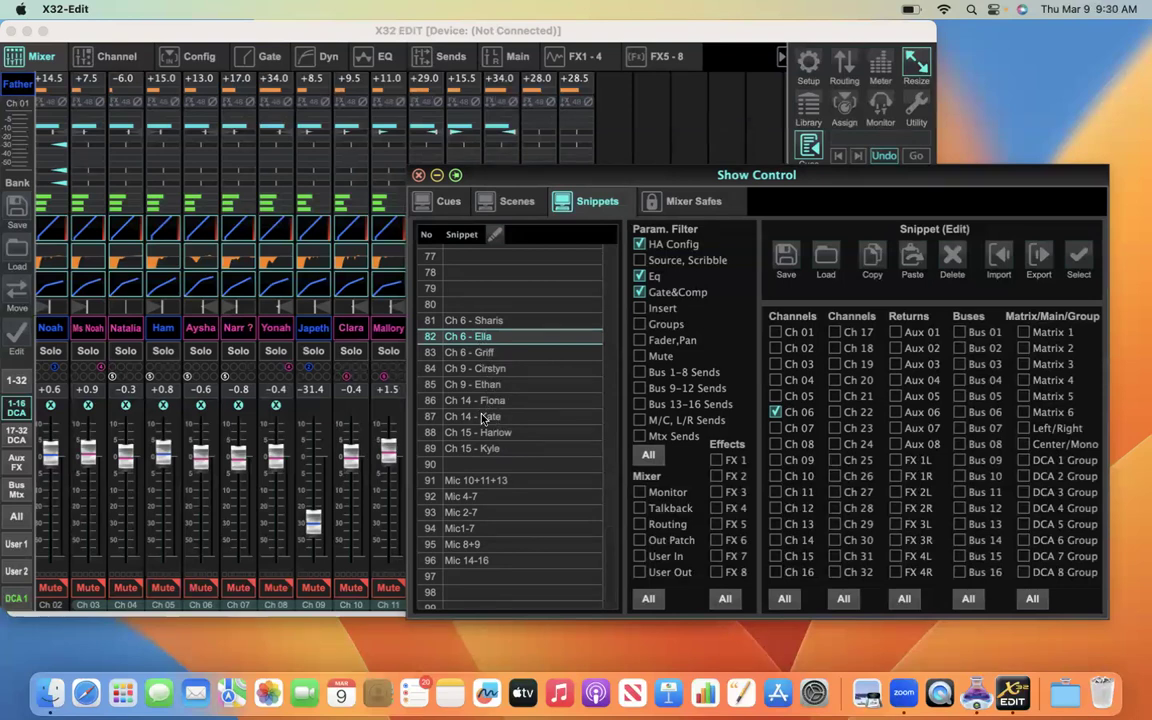
Select snippet 87, Ch 14 - Kate, showing its HA Config, Eq and Gate&Comp scope on Ch 14
click(484, 417)
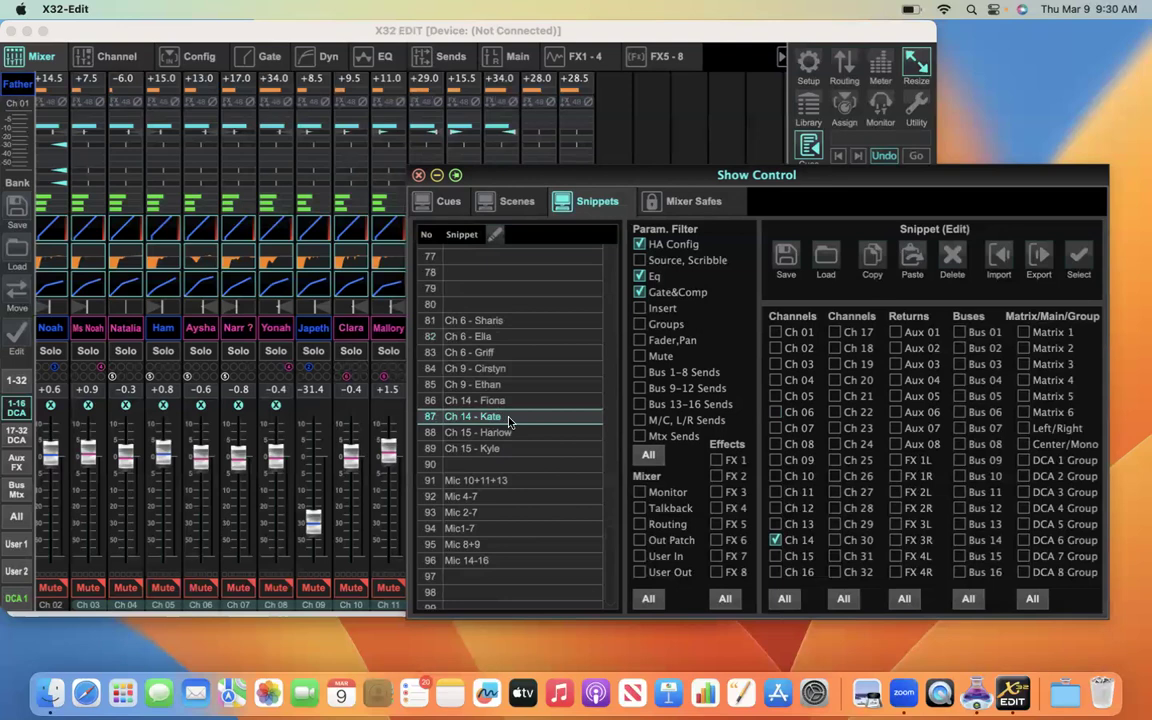